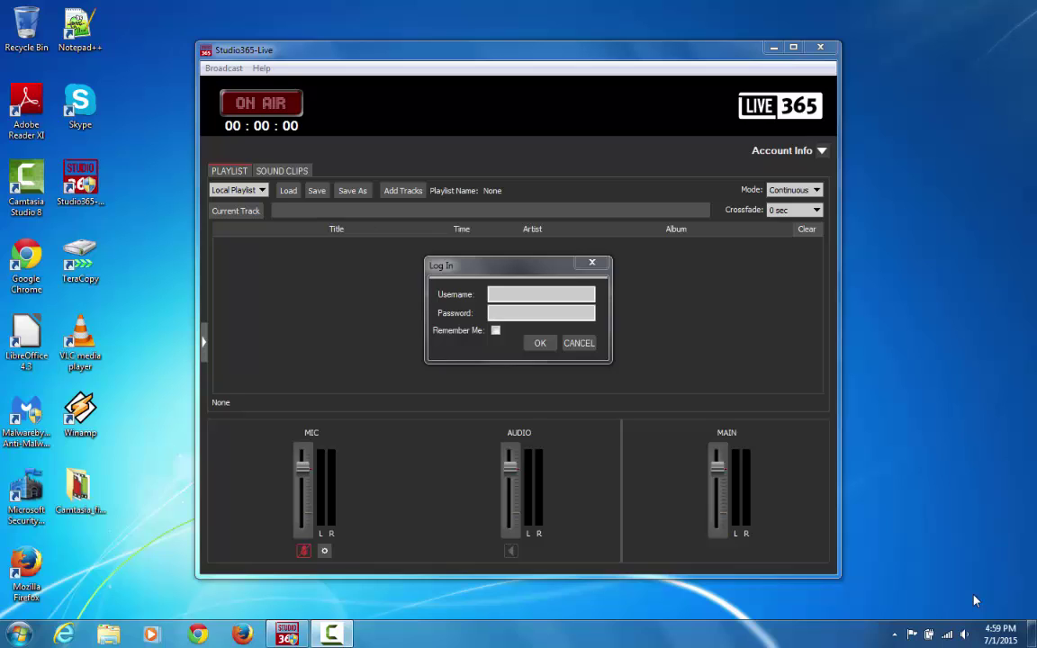
Log in with the radio station account's username and password to close the login prompt
left_click(569, 296)
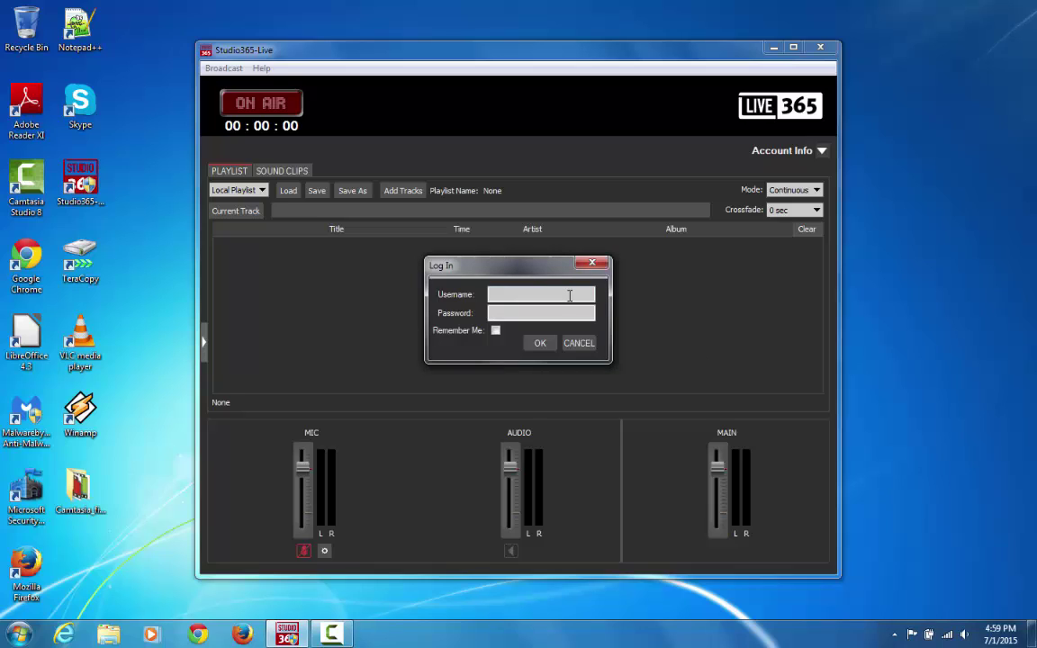
type("bluelakerad")
type("io")
key("Tab")
type("•••••")
type("••")
key("Return")
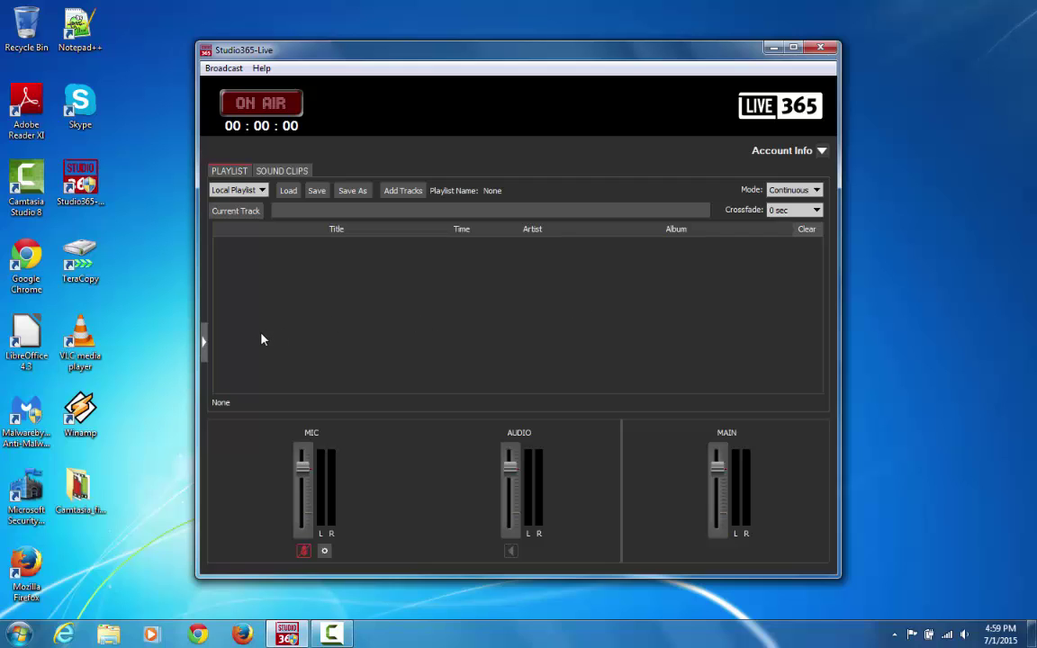
Expand Show Info, keep Yeti Stereo Microphone as the mic input, and switch the mic on
left_click(205, 342)
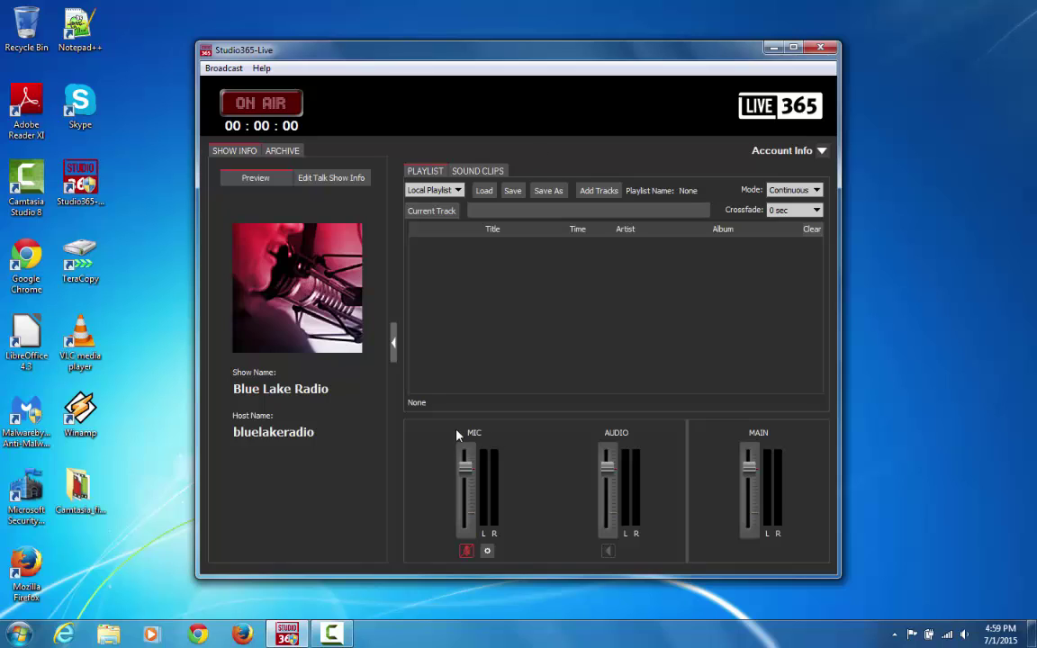
left_click(487, 552)
left_click(693, 420)
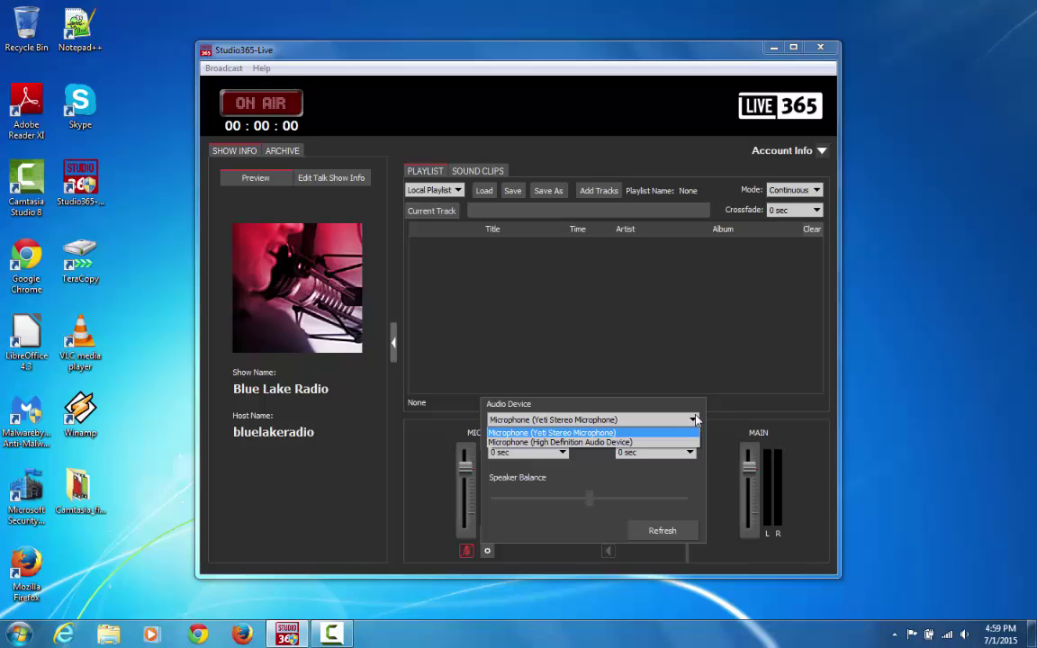
left_click(696, 420)
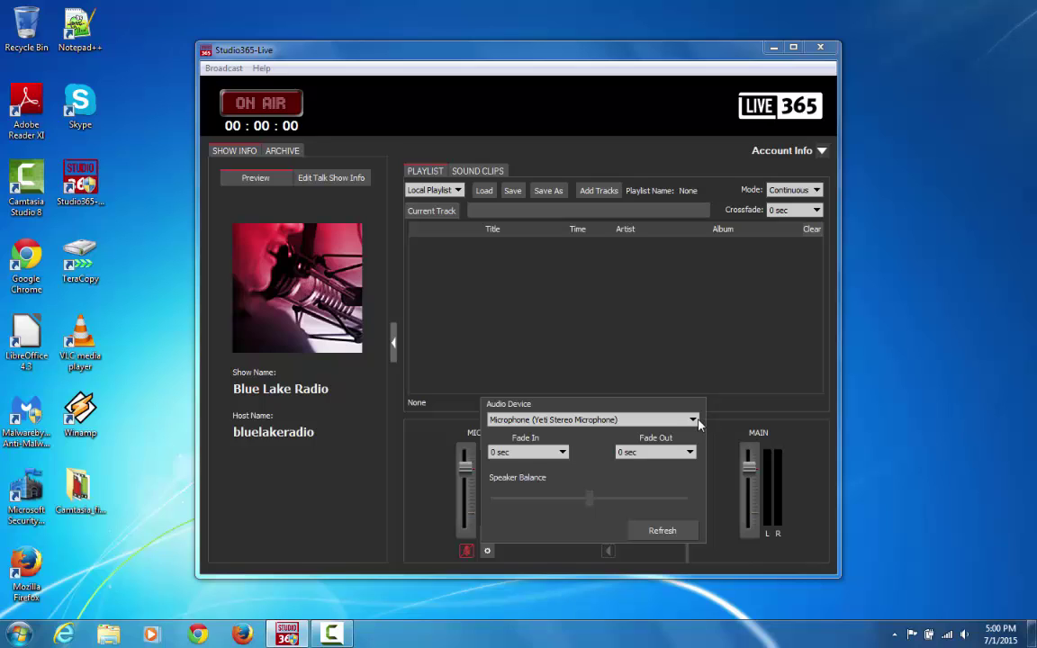
left_click(636, 376)
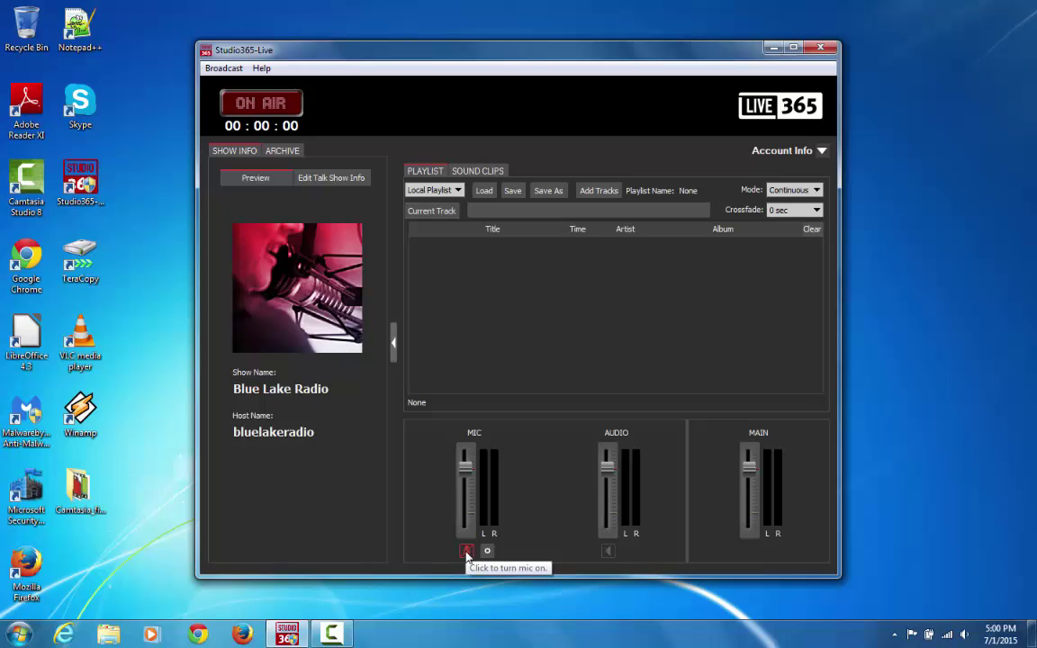
left_click(466, 551)
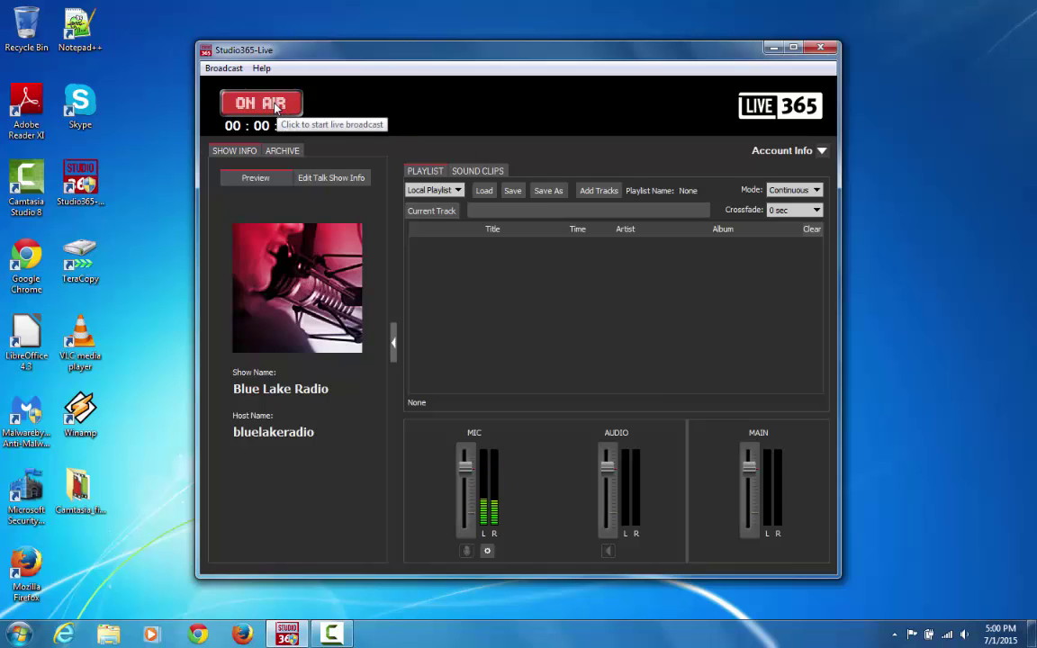
Go ON AIR for a 46-second test broadcast, then stop it and confirm ending it
left_click(276, 108)
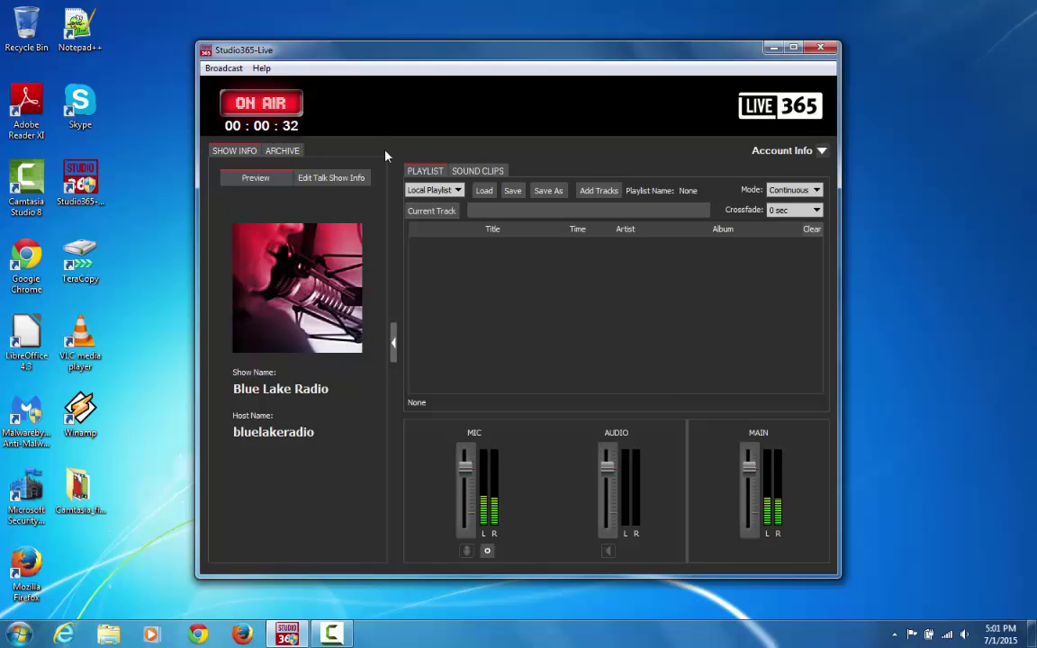
left_click(271, 106)
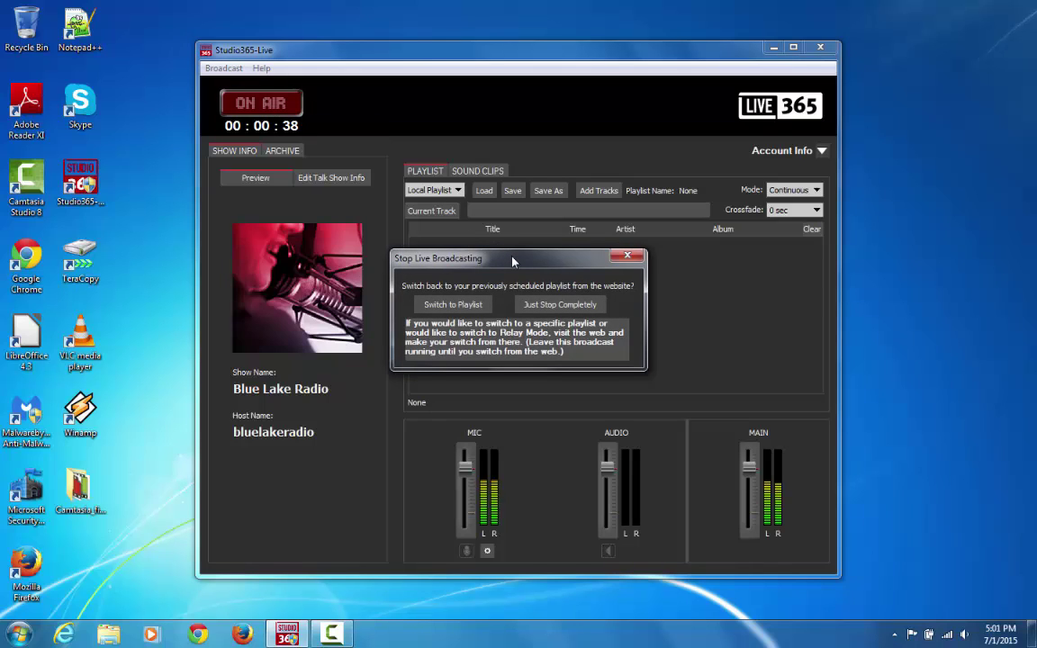
left_click(467, 309)
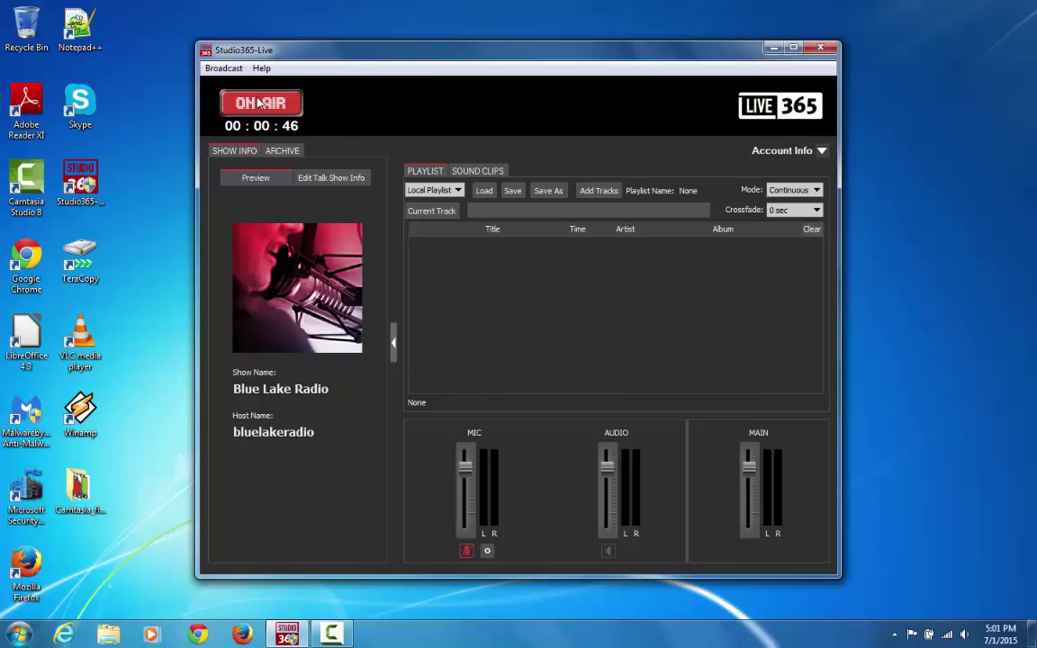
Log out of the radio station account via Broadcast > Logout
left_click(223, 68)
left_click(260, 204)
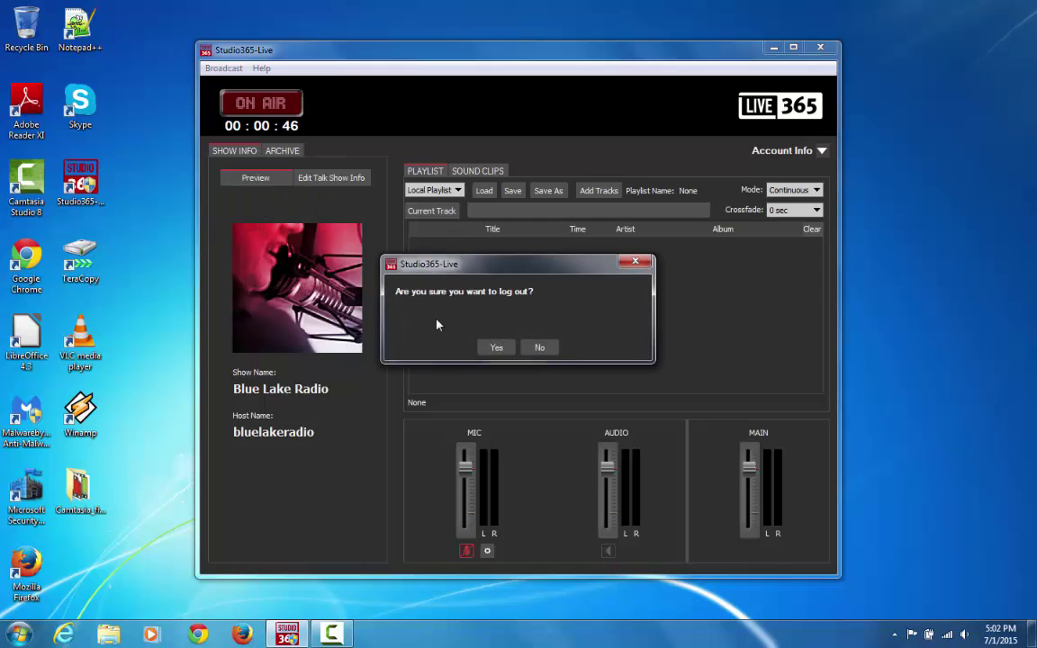
left_click(494, 348)
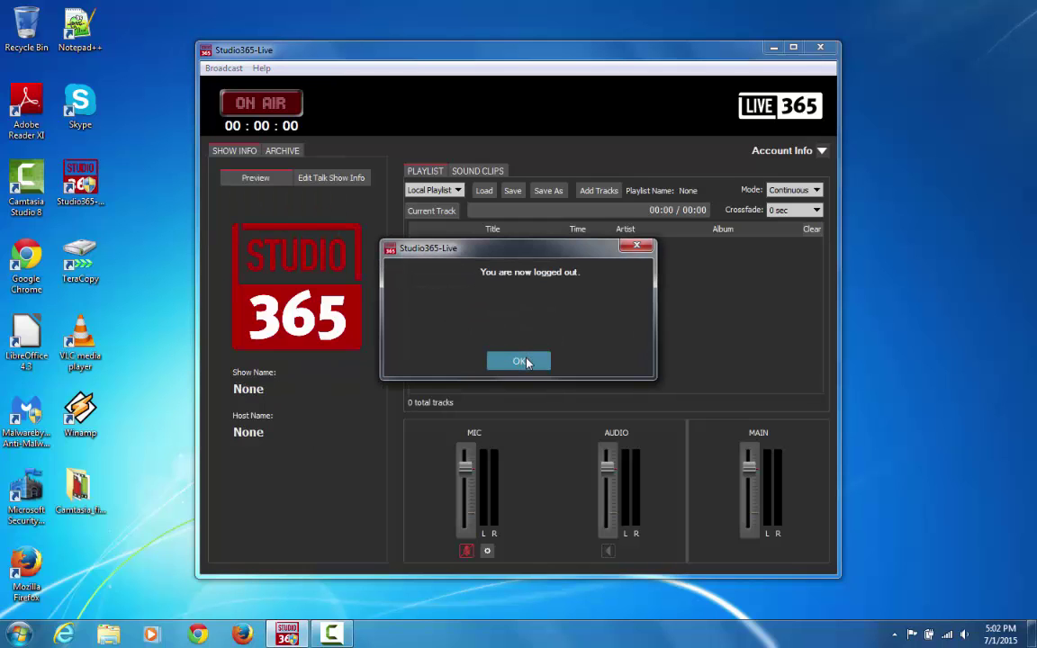
left_click(525, 362)
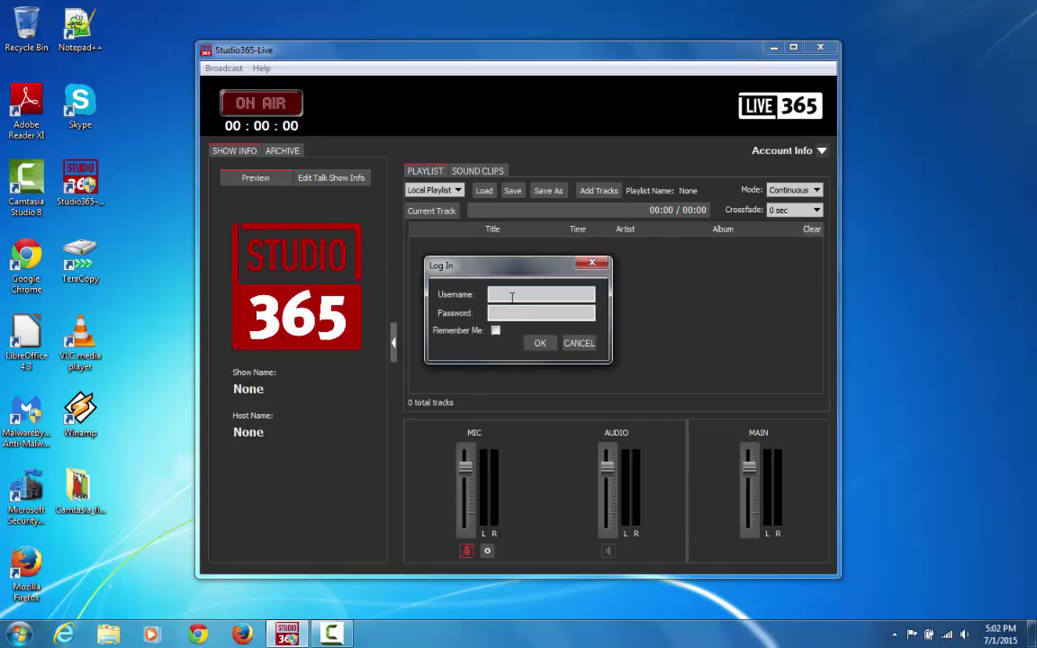
Log in with the talk account's username and password to load CS Pro Talk Demo 1
type("cstalk")
type("demo")
type("1")
left_click(520, 313)
type("c****")
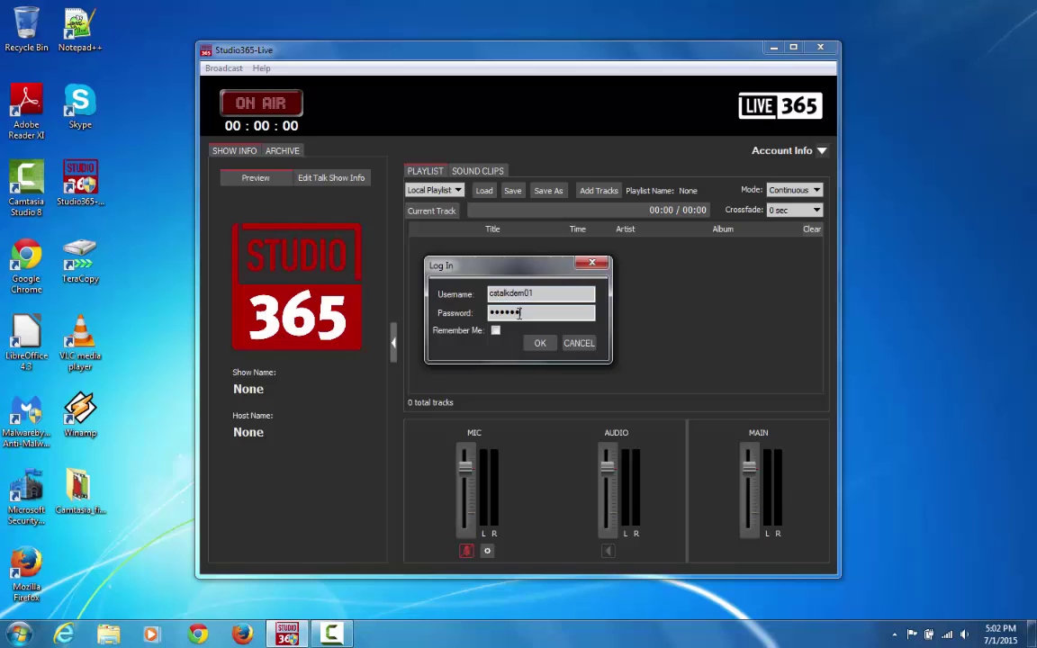
type("****")
key("Return")
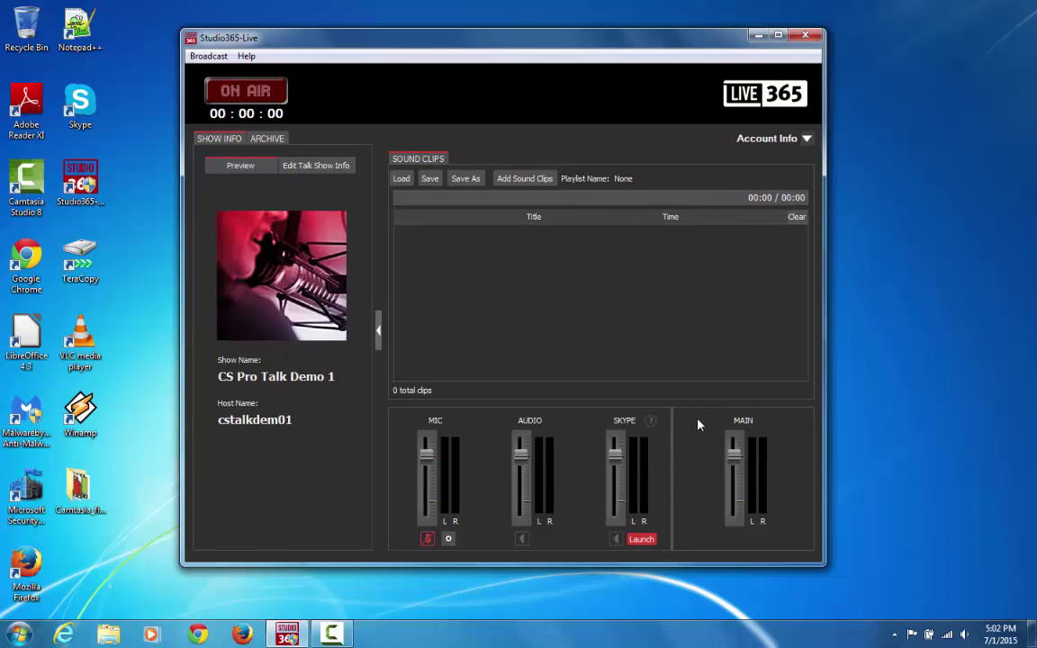
Launch Skype from the SKYPE channel, sign in with its password, and move its window aside
left_click(641, 540)
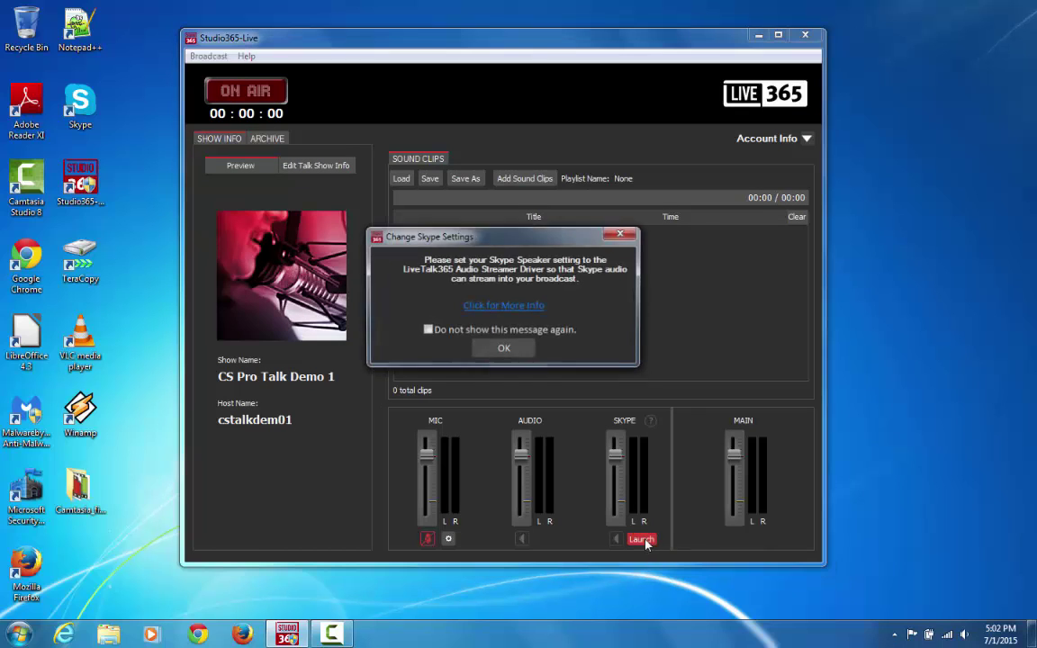
left_click(503, 348)
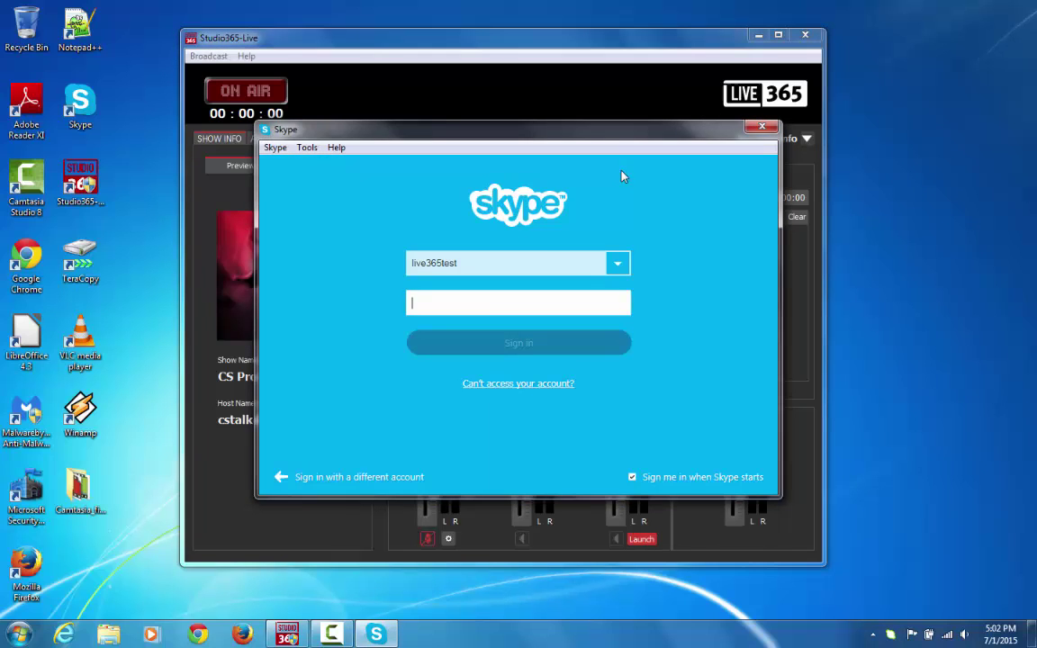
left_click(486, 304)
type("••••••••••")
type("•••")
key("Return")
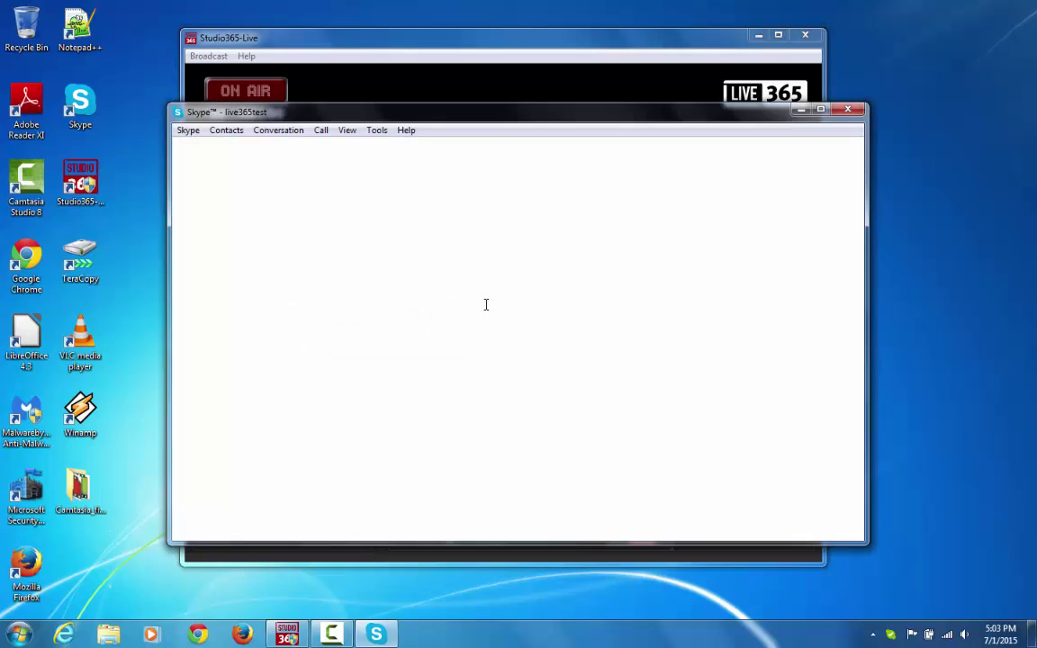
left_click_drag(494, 121, 581, 153)
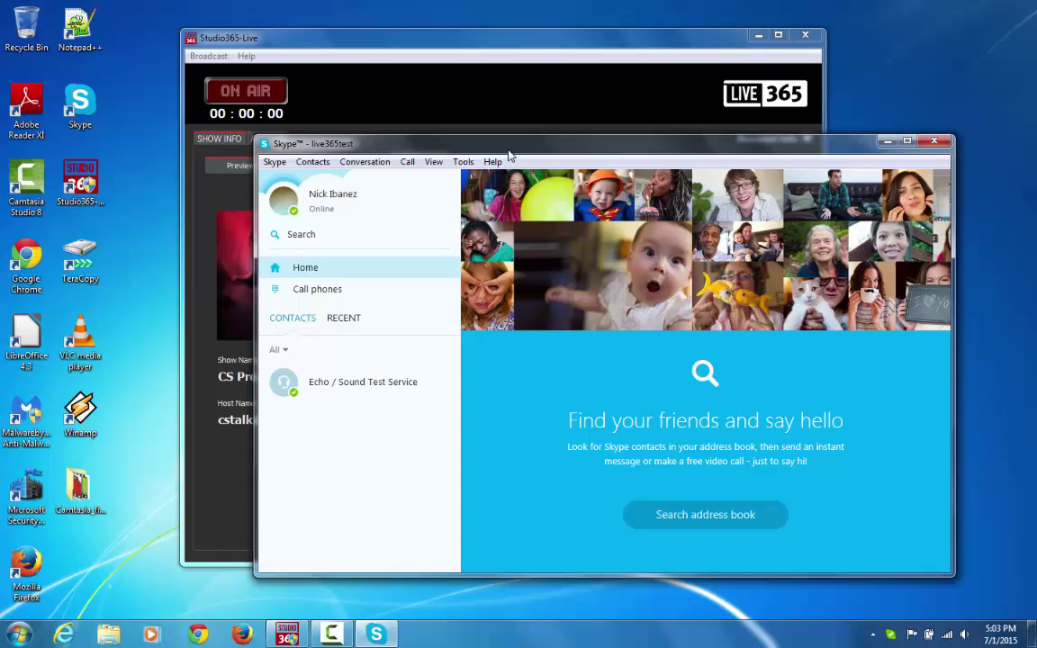
Set Skype's speakers to LiveTalk365 Audio Streamer Driver in Options > Audio settings and save
left_click(464, 162)
left_click(491, 233)
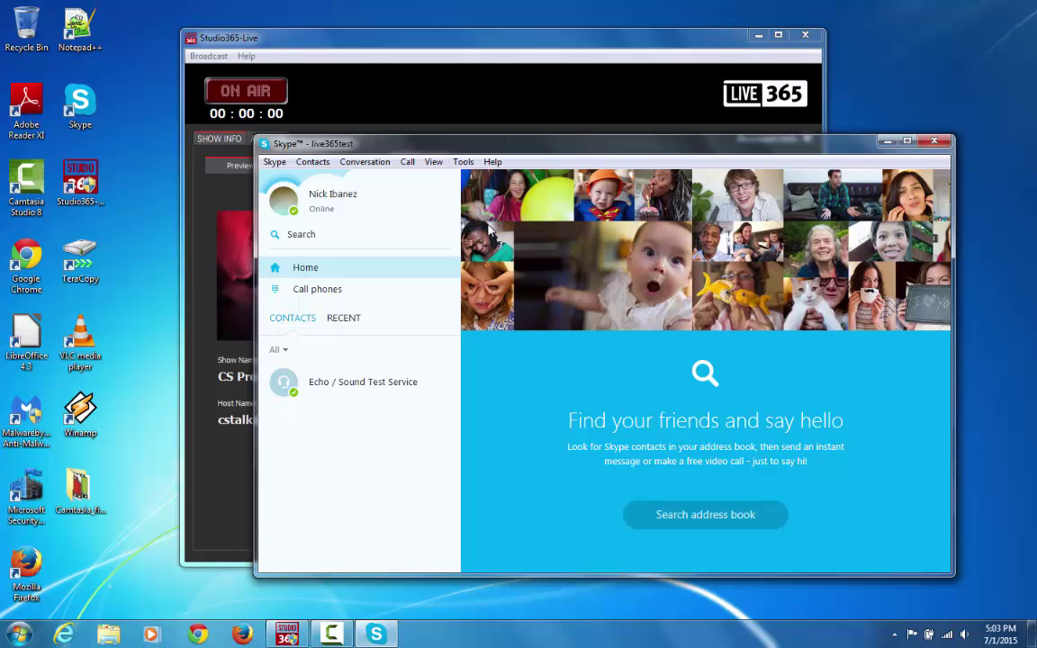
left_click(291, 185)
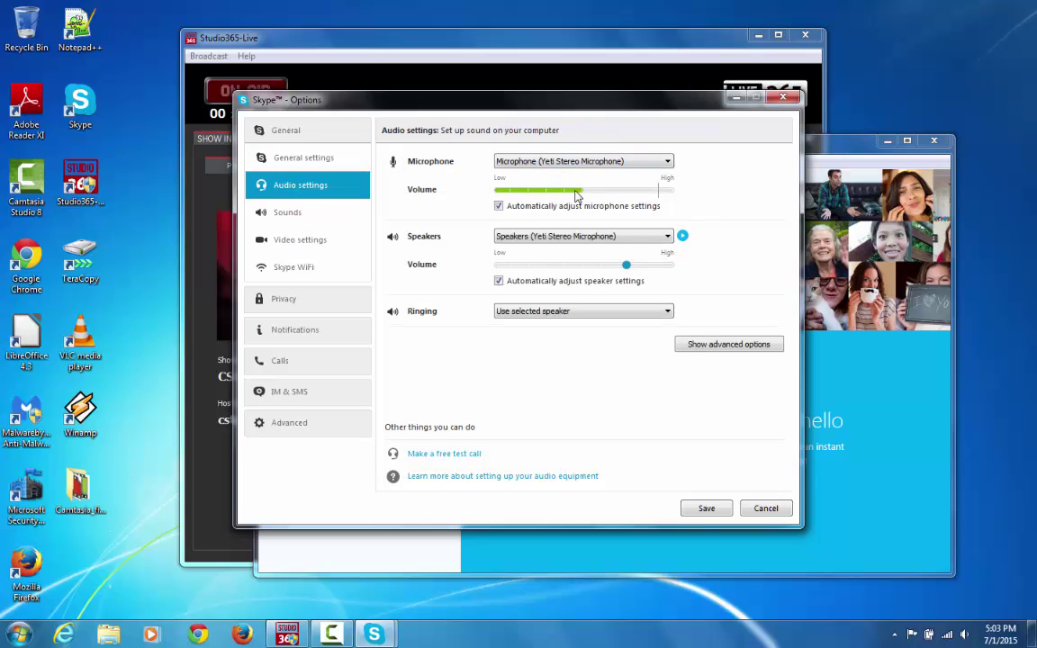
left_click(579, 240)
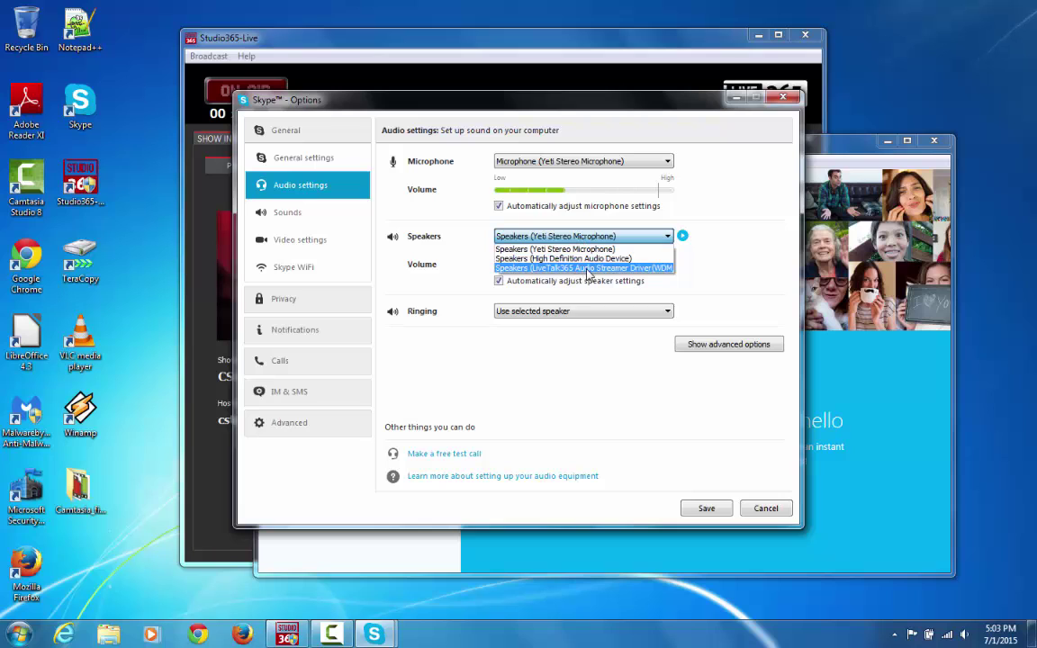
left_click(721, 507)
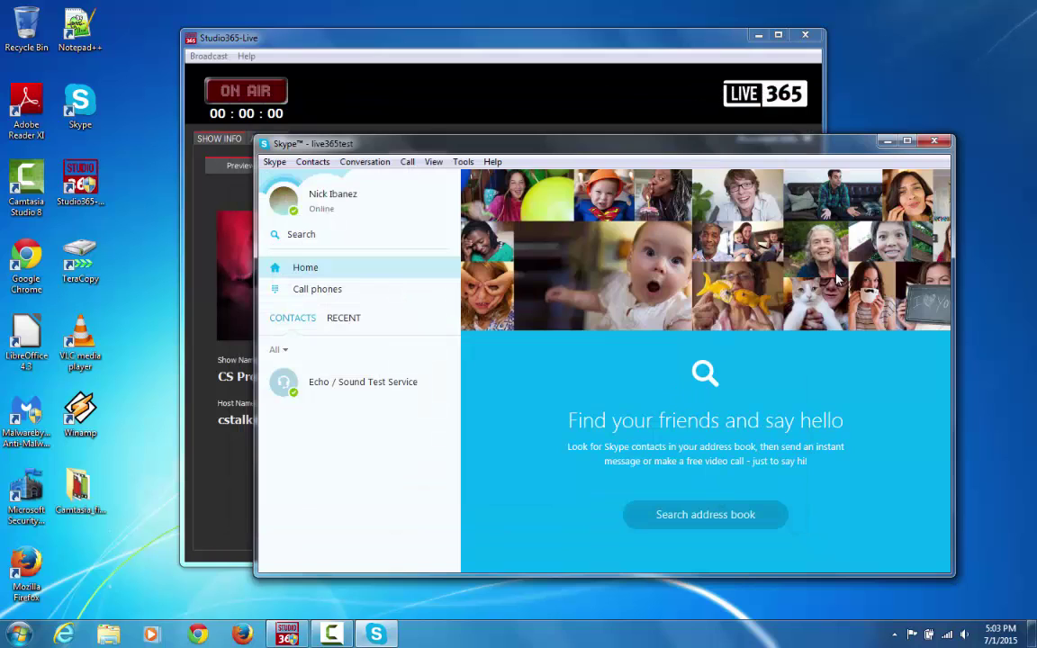
left_click(887, 141)
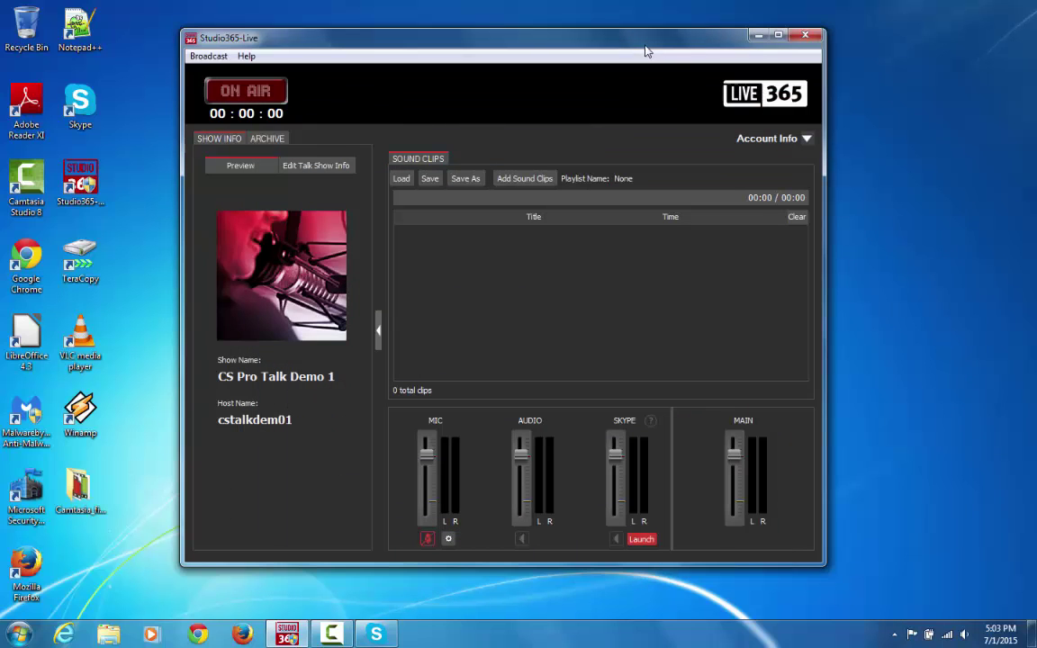